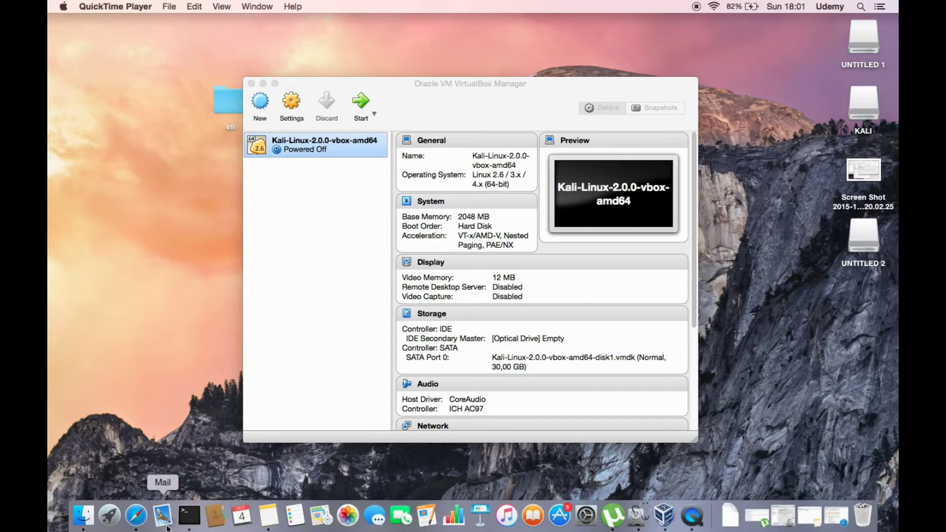
Bring Safari forward on the rEFIt project page at refit.sourceforge.net.
{"action": "left_click", "coordinate": [139, 524]}
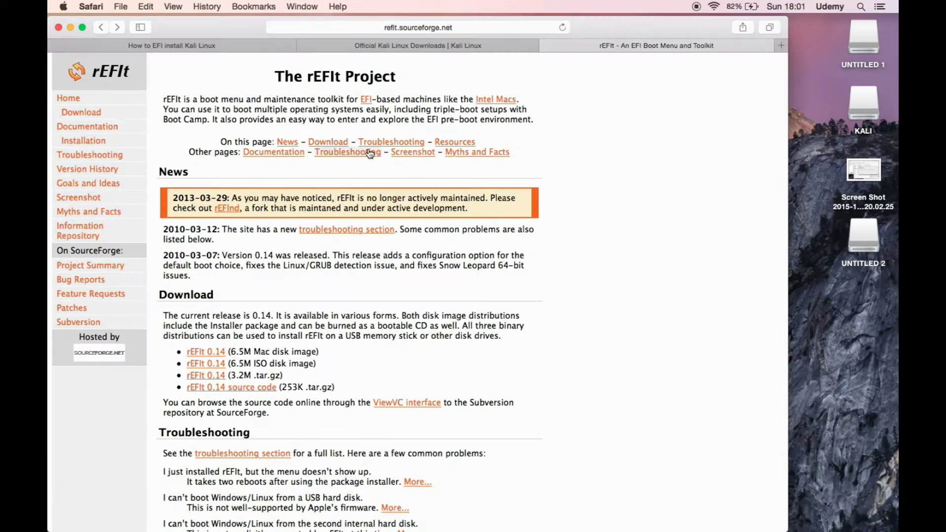
{"action": "left_click", "coordinate": [442, 29]}
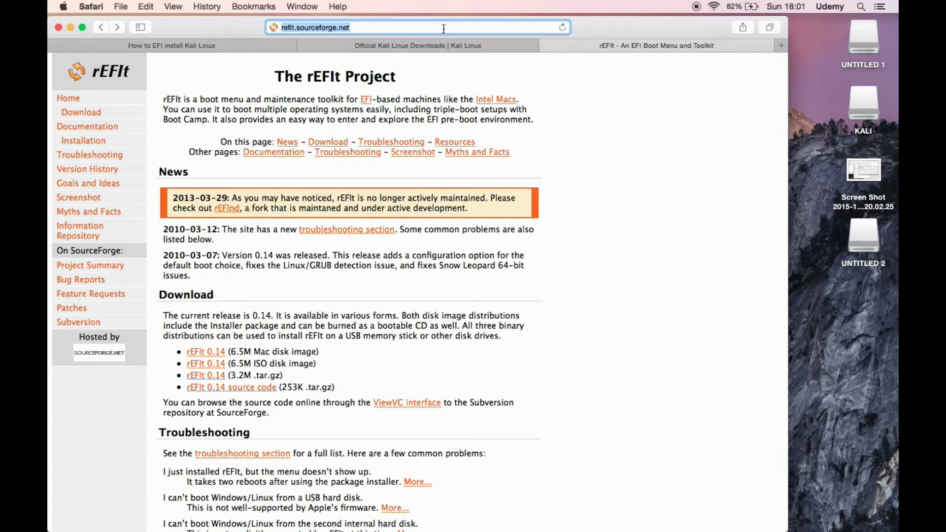
{"action": "left_click", "coordinate": [545, 246]}
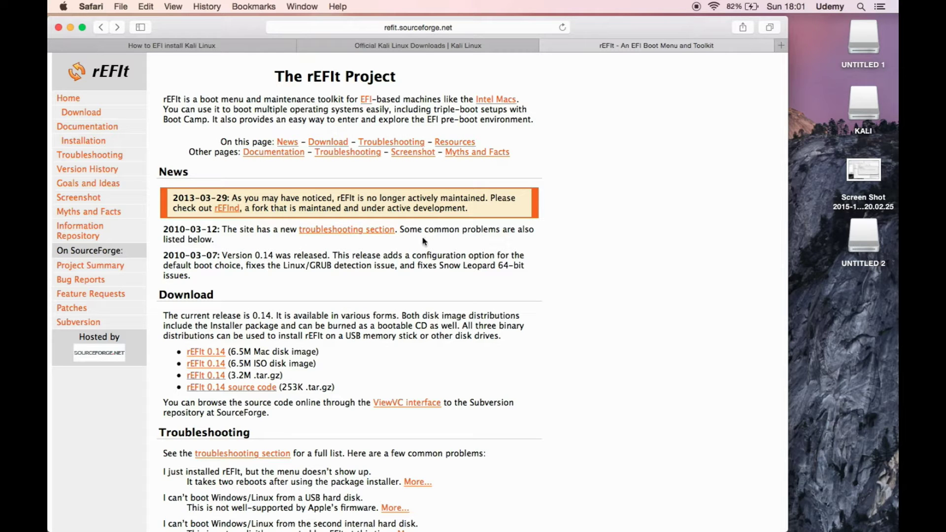
{"action": "scroll", "coordinate": [442, 284], "scroll_direction": "down", "scroll_amount": 1}
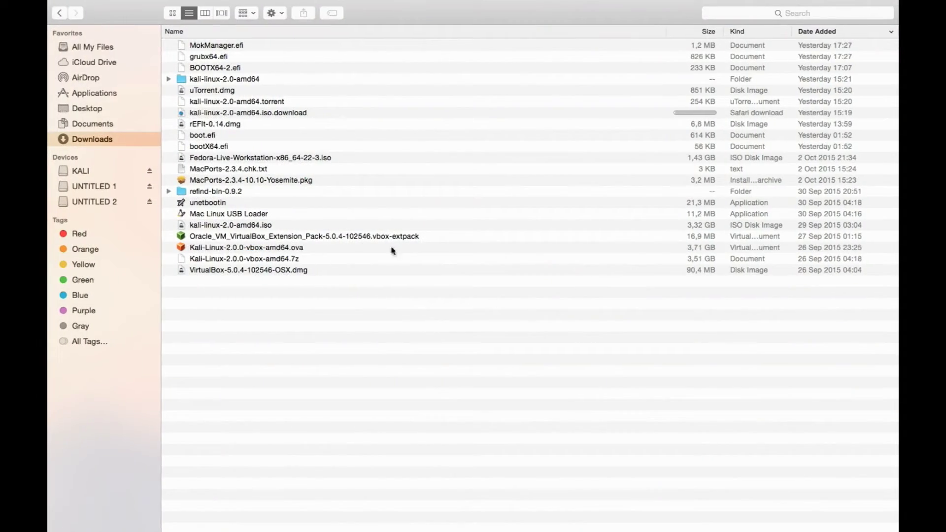
Mount the rEFIt-0.14.dmg disk image from the Downloads folder.
{"action": "left_click", "coordinate": [193, 194]}
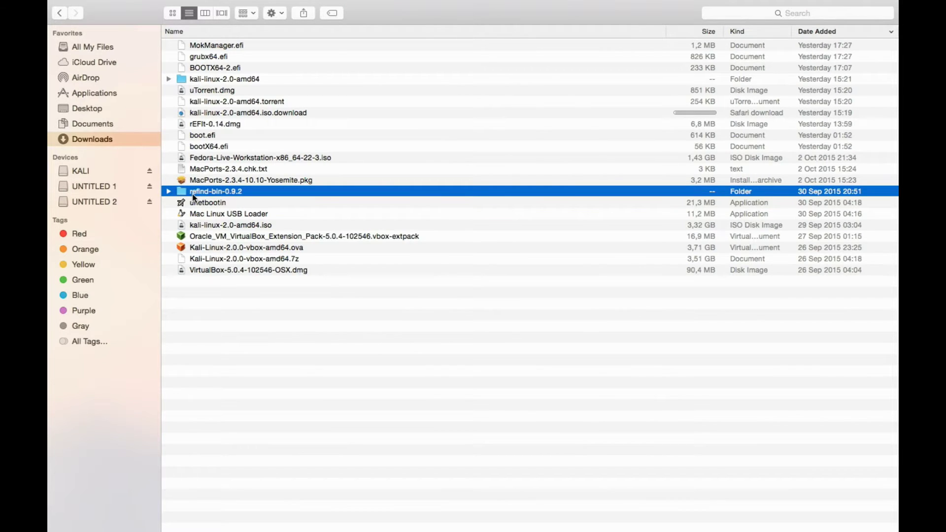
{"action": "double_click", "coordinate": [221, 124]}
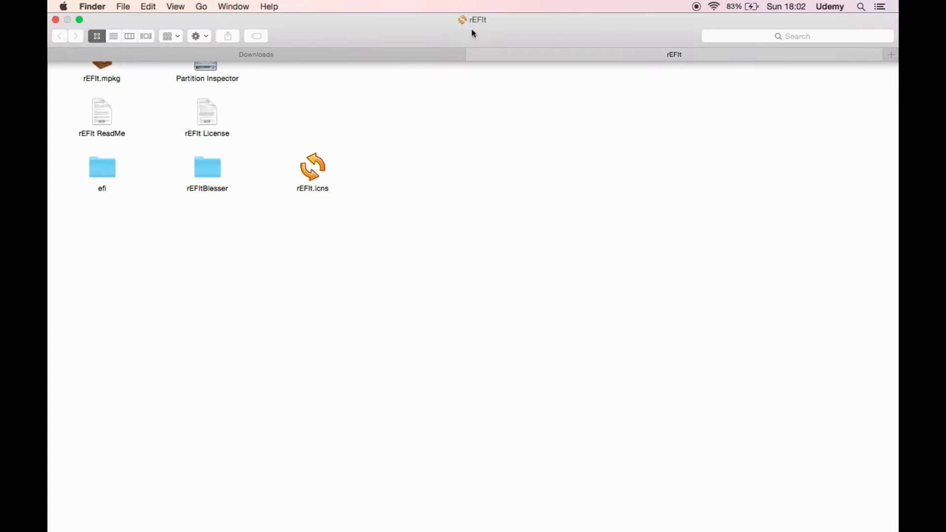
Take the rEFIt window out of full screen and launch rEFIt.mpkg.
{"action": "left_click", "coordinate": [79, 20]}
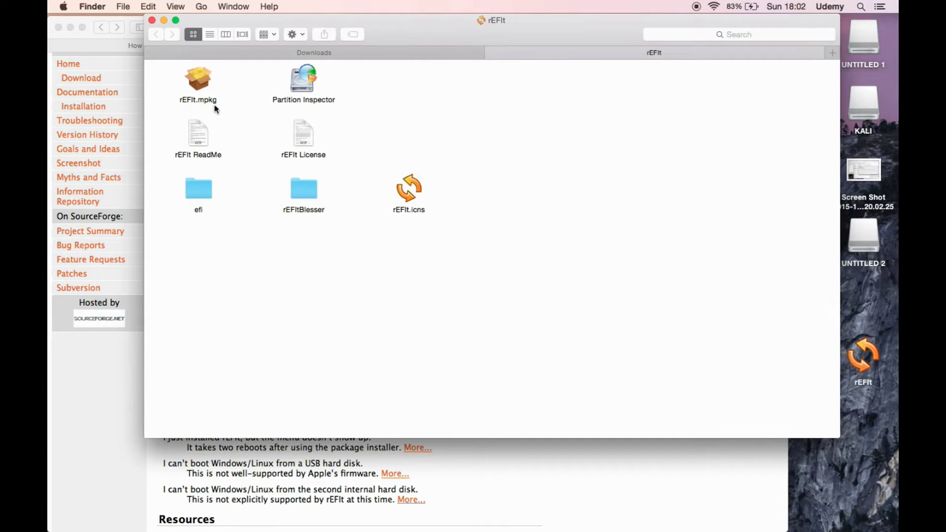
{"action": "left_click", "coordinate": [207, 103]}
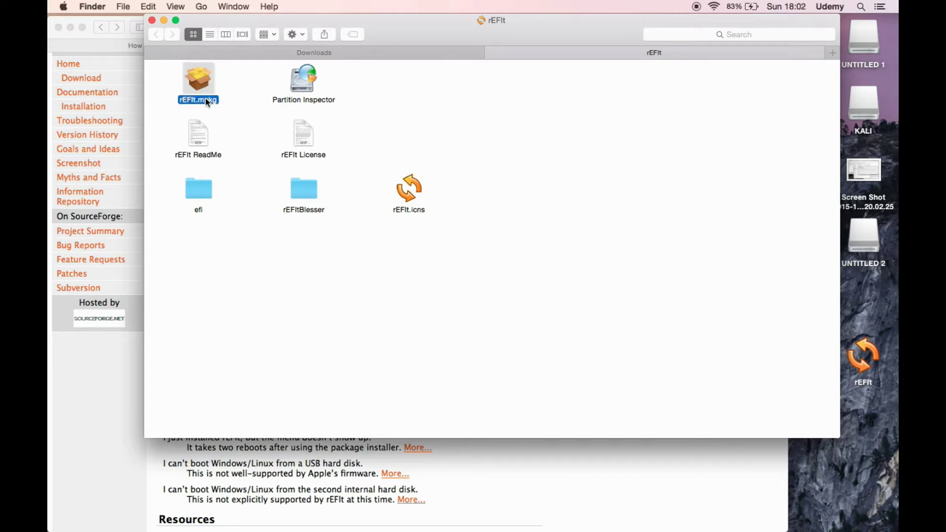
{"action": "double_click", "coordinate": [207, 103]}
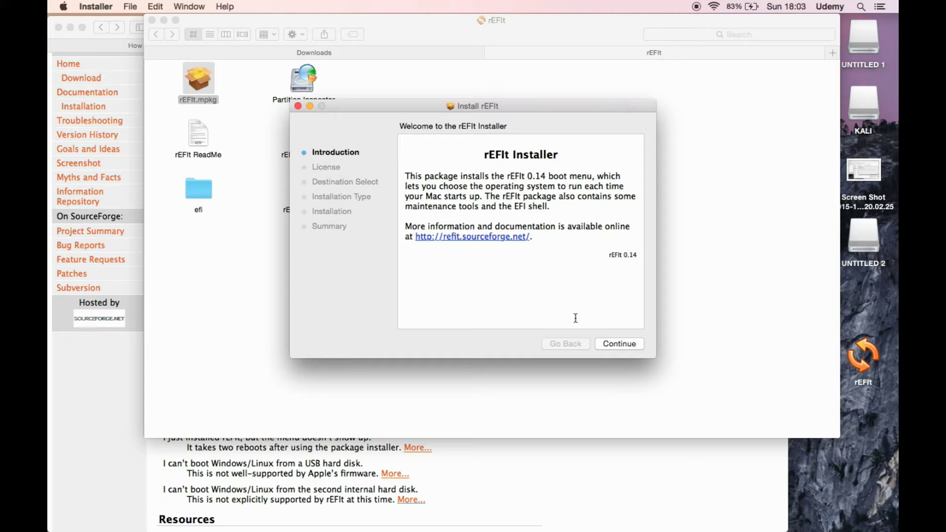
Move past the introduction, accept the license, then quit the rEFIt installer.
{"action": "left_click", "coordinate": [630, 345]}
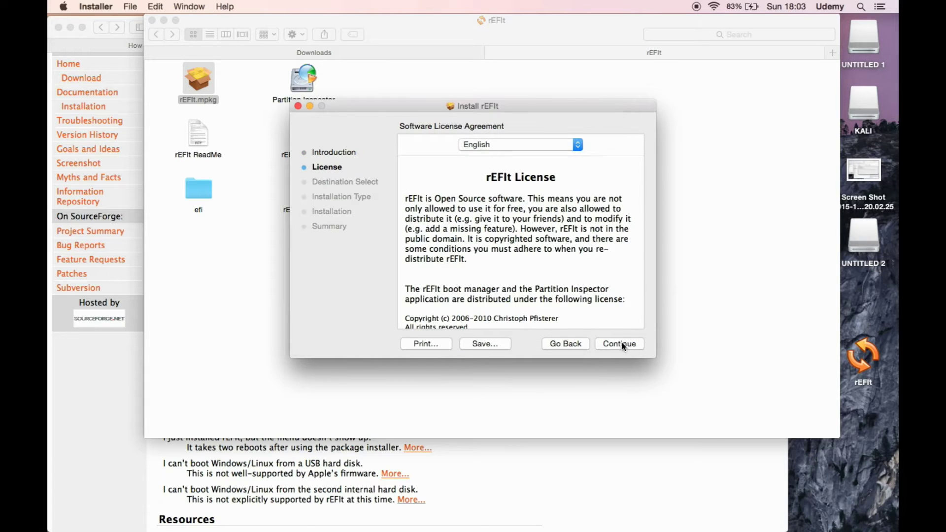
{"action": "left_click", "coordinate": [622, 347]}
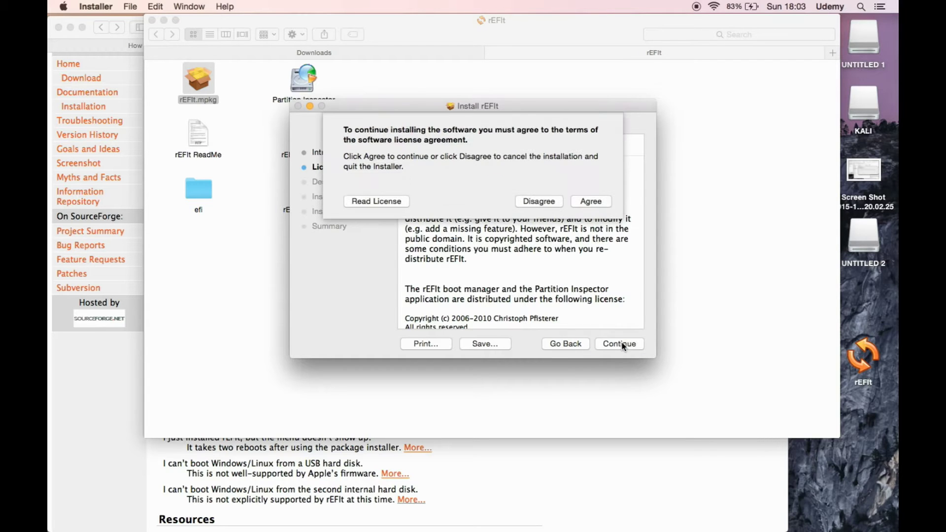
{"action": "left_click", "coordinate": [602, 204]}
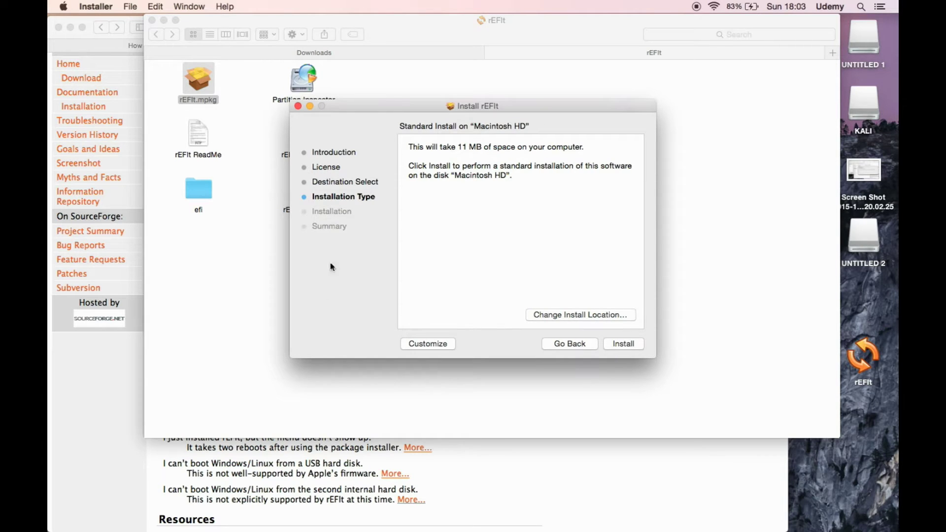
{"action": "left_click", "coordinate": [298, 107]}
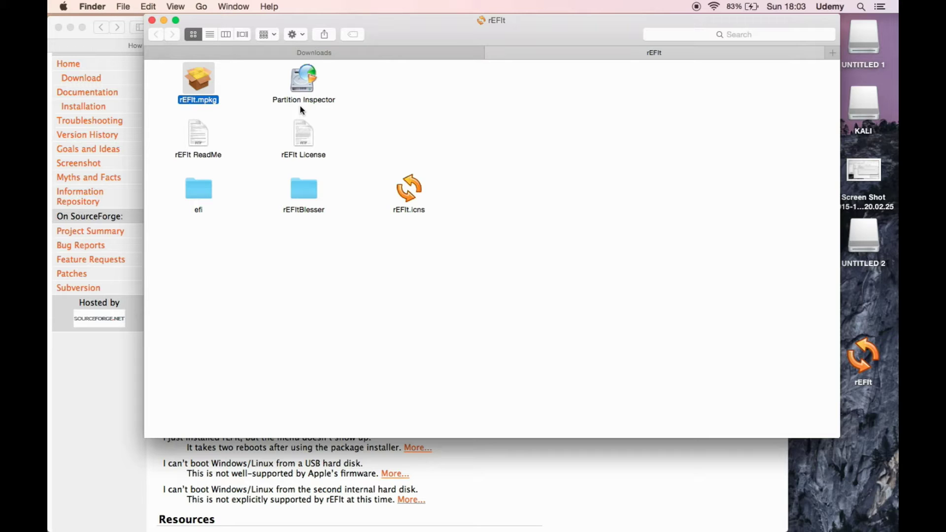
Close the rEFIt files window and minimize the Safari window to the Dock.
{"action": "left_click", "coordinate": [152, 21]}
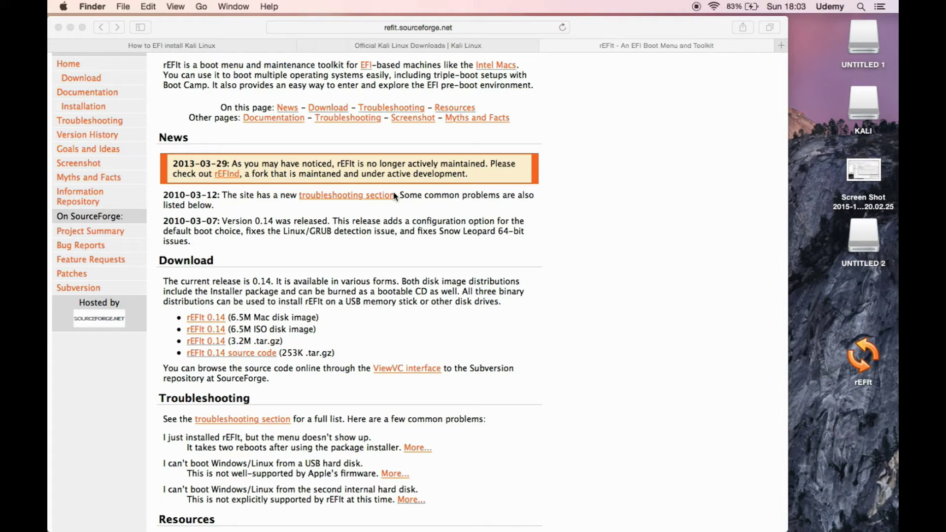
{"action": "left_click", "coordinate": [70, 28]}
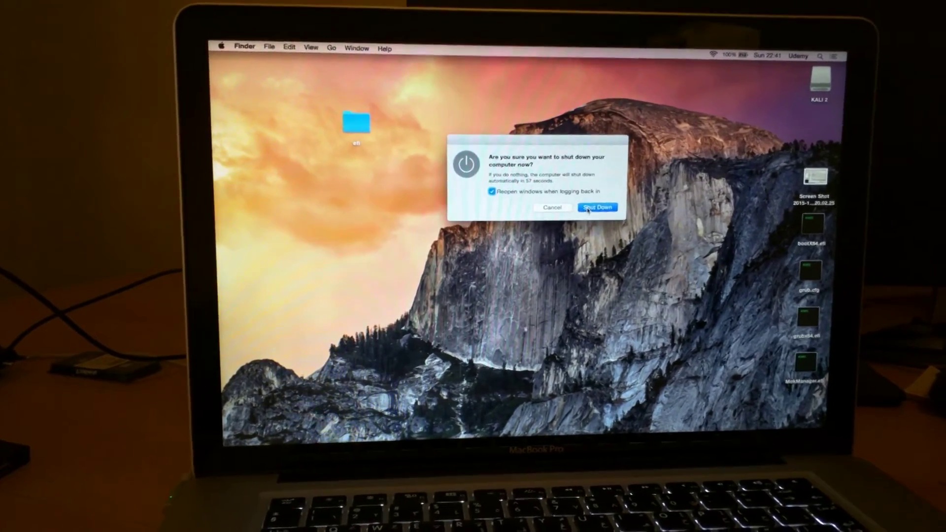
Confirm Shut Down and let uTorrent quit so the Mac powers off.
{"action": "left_click", "coordinate": [588, 208]}
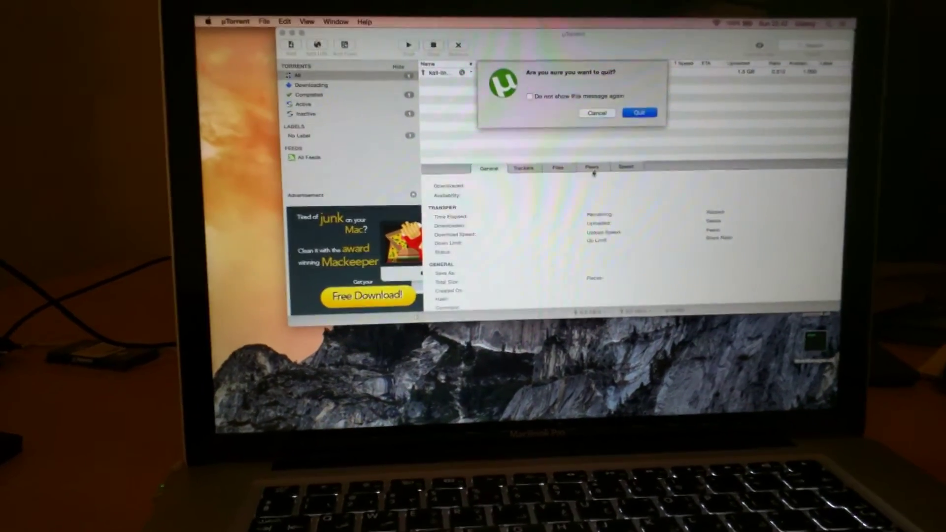
{"action": "left_click", "coordinate": [631, 126]}
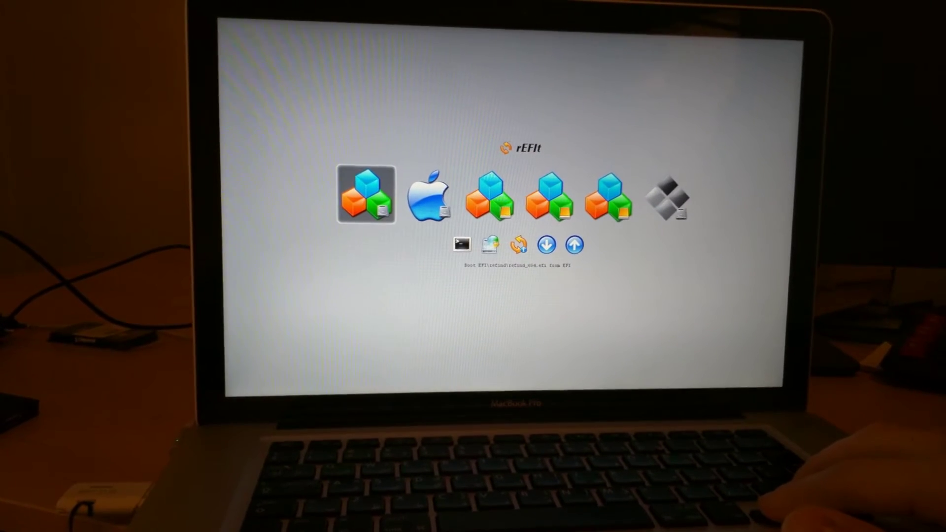
Select the 'Boot EFI\boot\grubx64.efi from KALI 2' entry in the rEFIt menu.
{"action": "key", "text": "Right"}
{"action": "key", "text": "Right"}
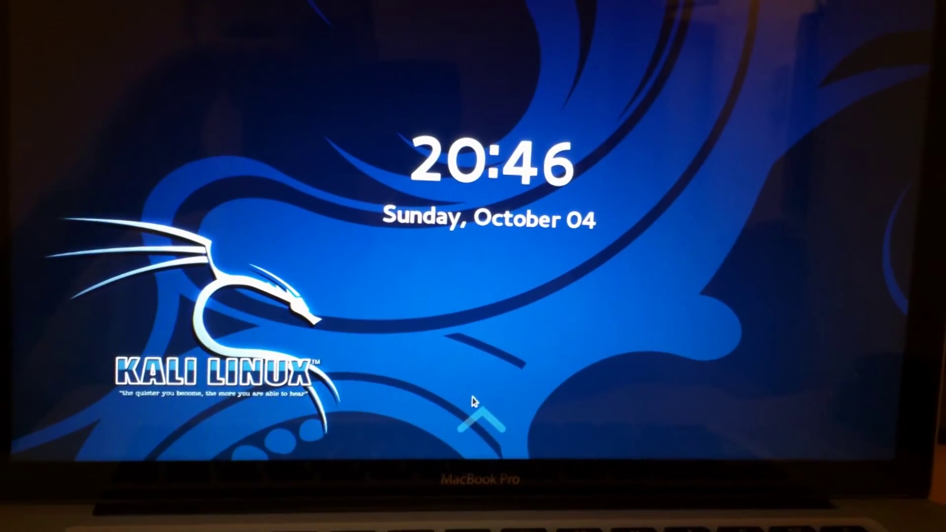
Unlock the Kali lock screen with the root password.
{"action": "left_click", "coordinate": [514, 205]}
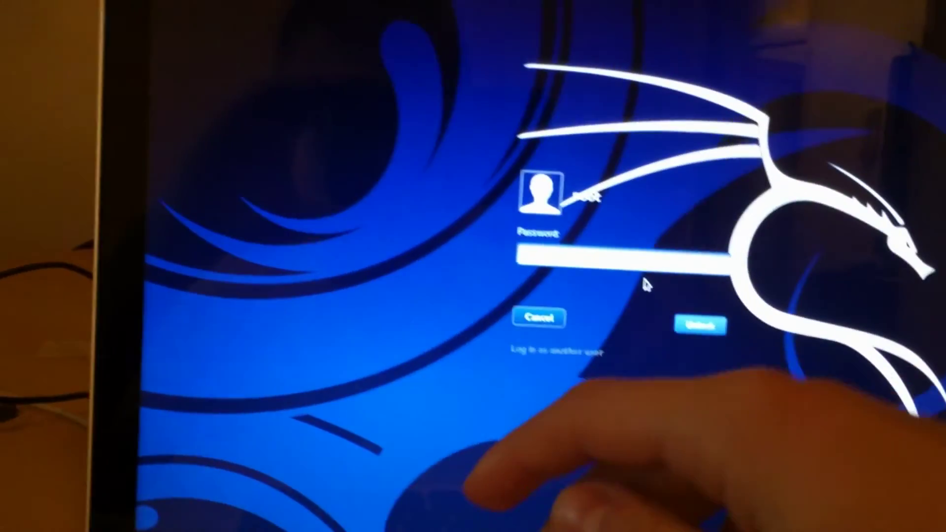
{"action": "type", "text": "t"}
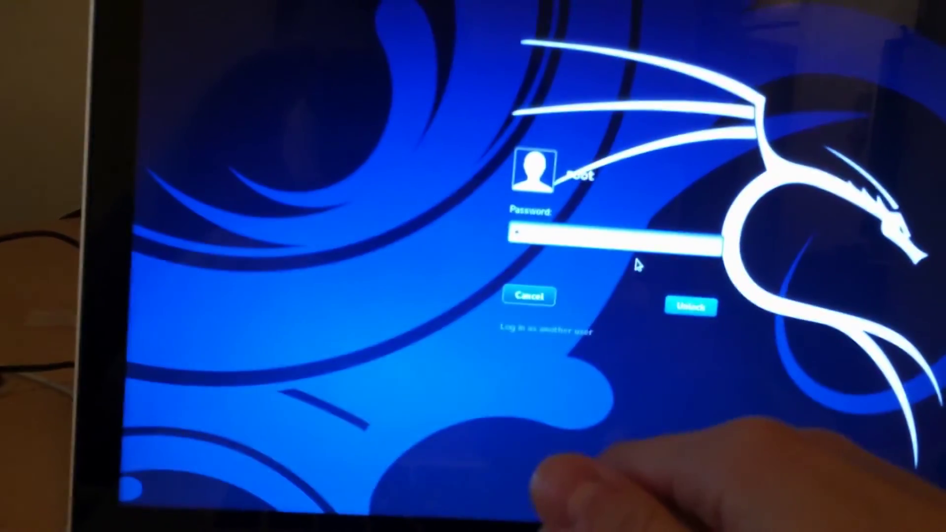
{"action": "type", "text": "oor"}
{"action": "key", "text": "Return"}
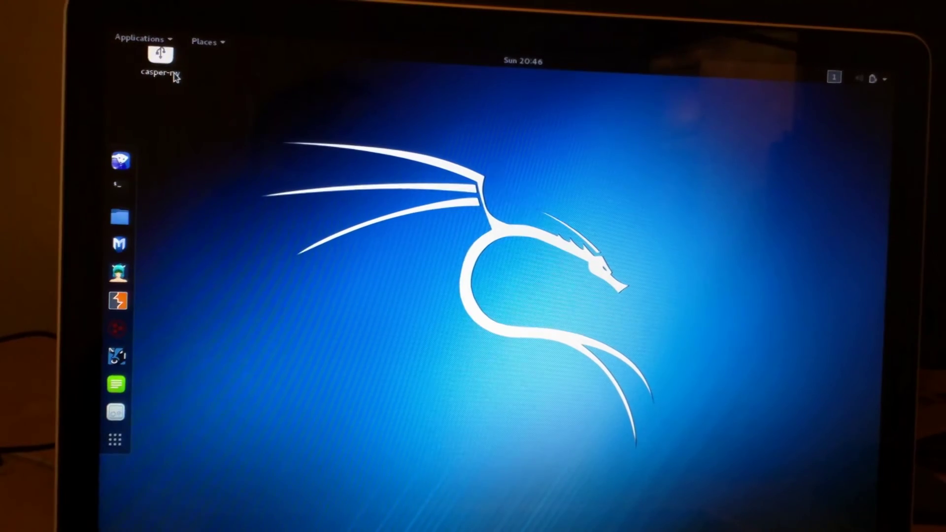
Open the casper-rw desktop icon in a Files window.
{"action": "double_click", "coordinate": [165, 59]}
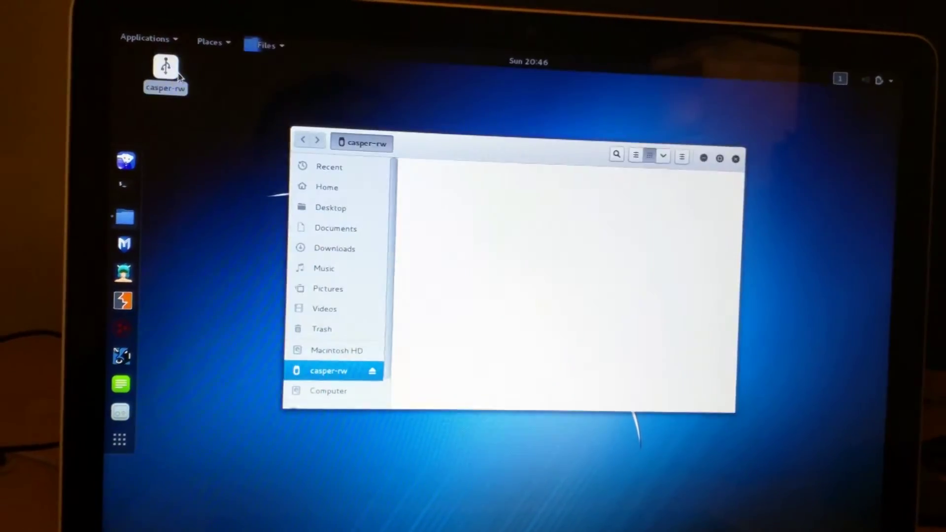